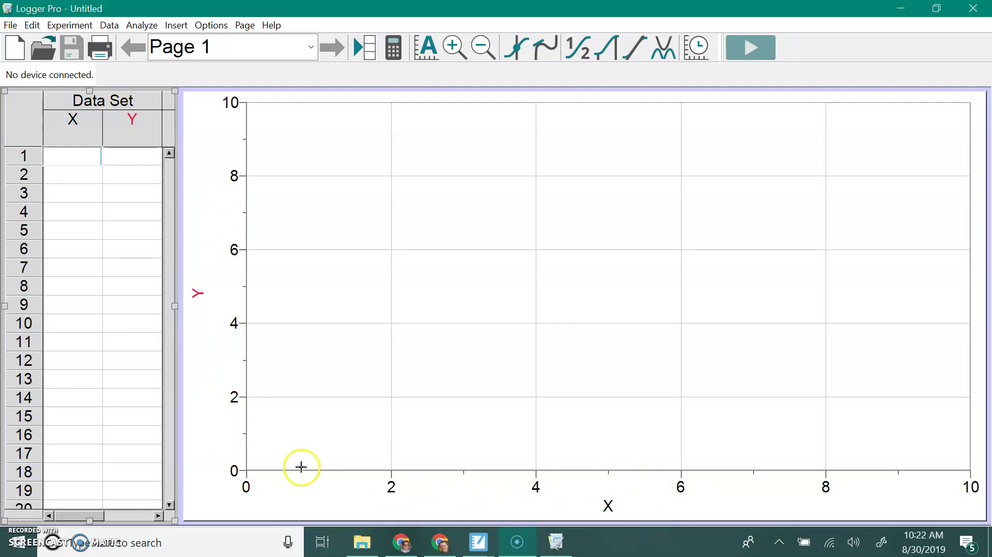
Rename the X column to Time with short name t and units s.
double_click(77, 123)
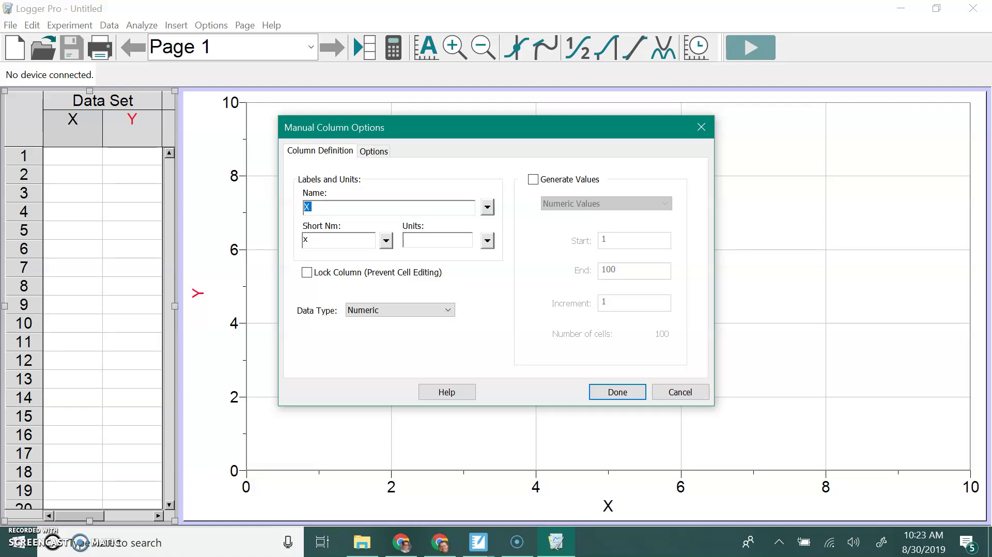
type("Time")
key("Tab")
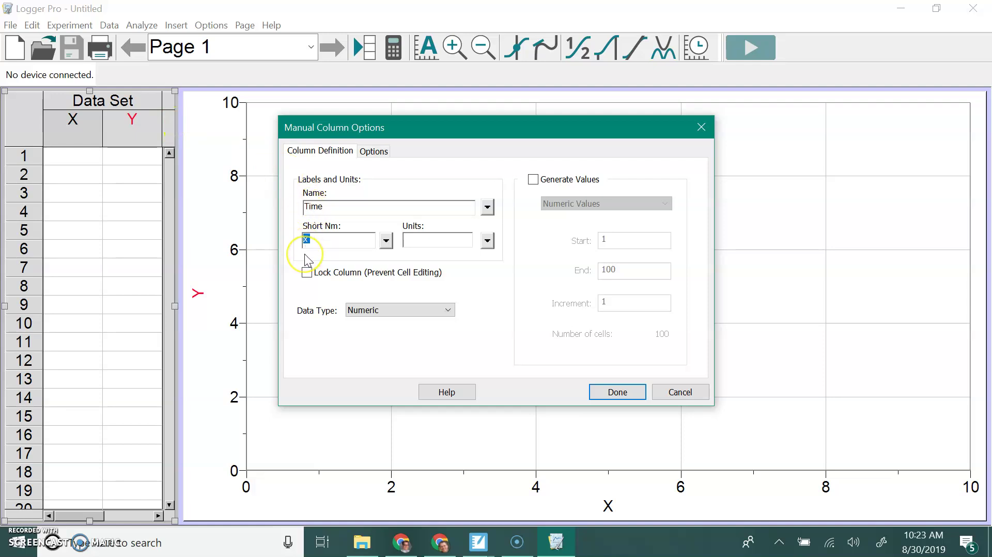
type("t")
type("s")
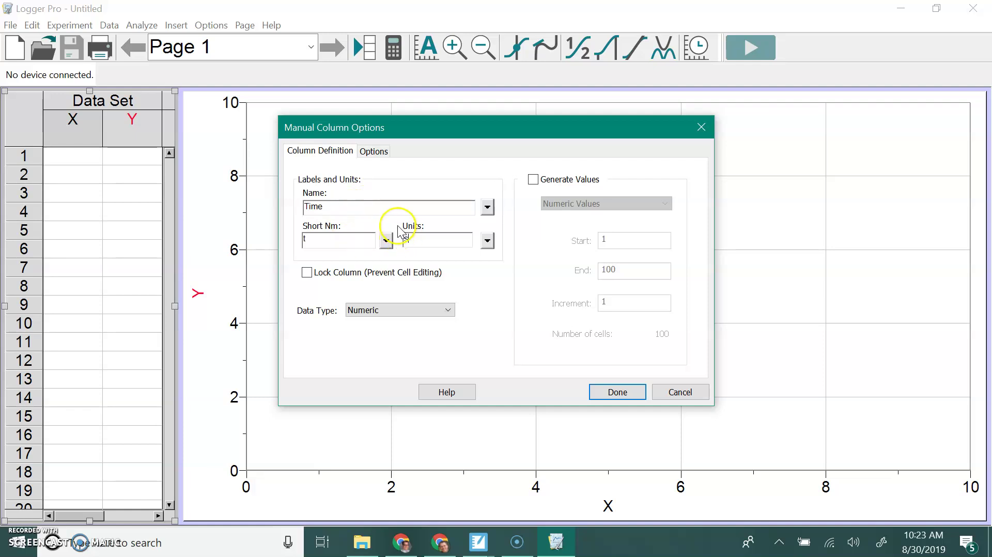
left_click(630, 397)
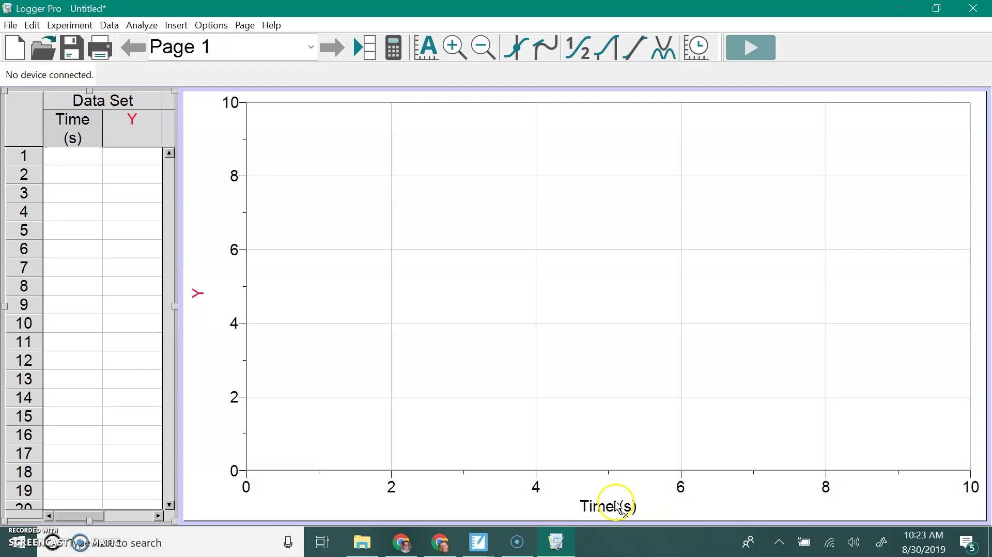
Rename the Y column to Position with short name x and units cm.
double_click(133, 124)
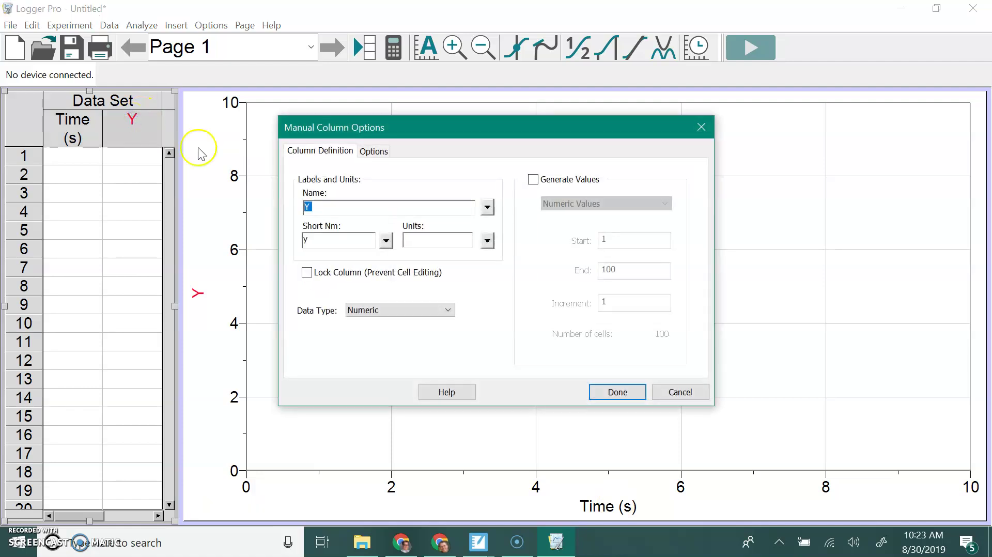
type("P")
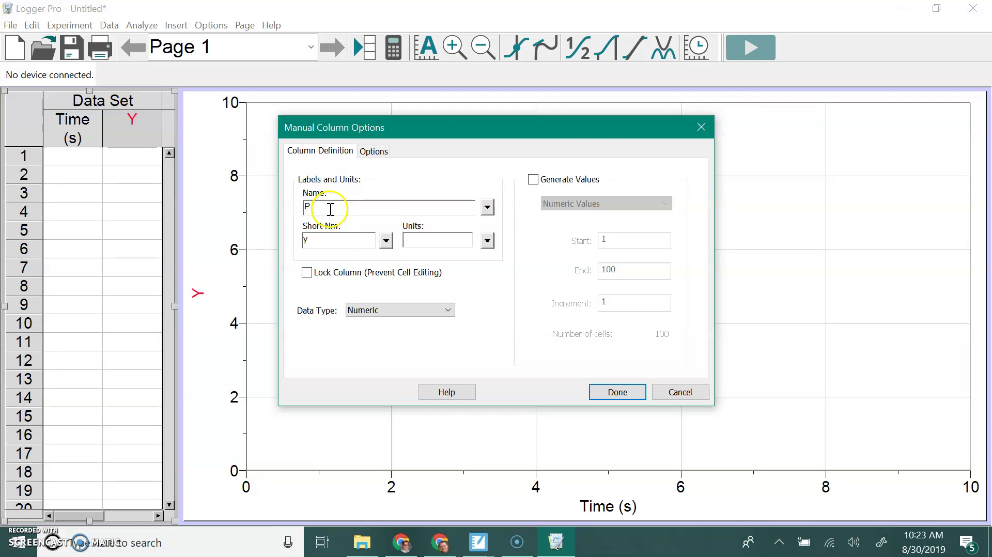
type("osition")
key("Tab")
type("x")
key("Tab")
type("cm")
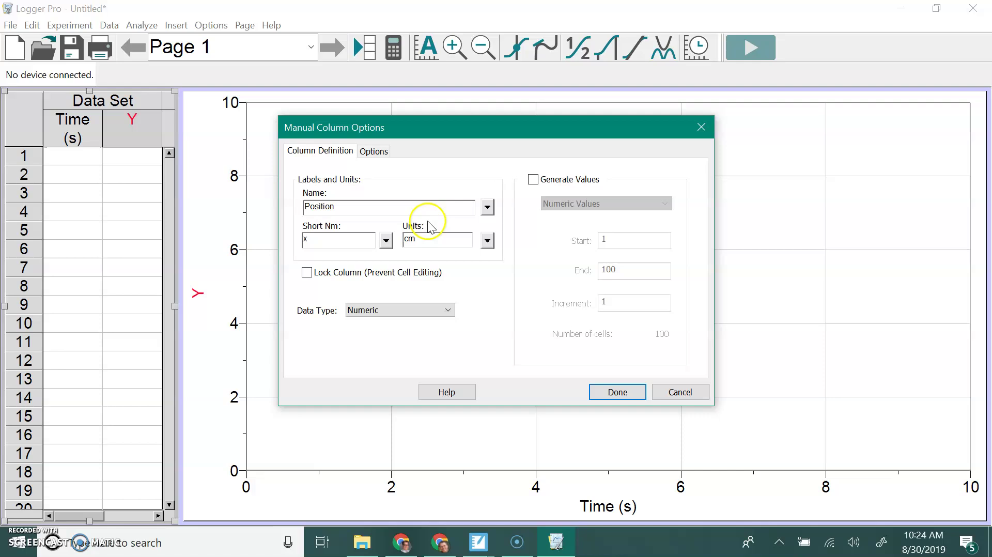
left_click(618, 392)
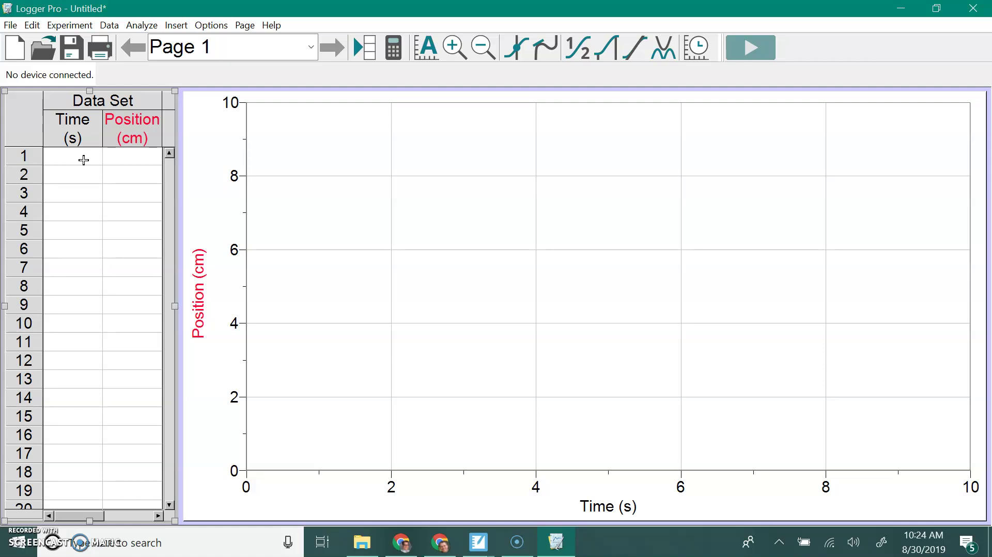
Enter Time values 0, 0, 0, 2, 2, 2 in rows 1 to 6.
left_click(90, 156)
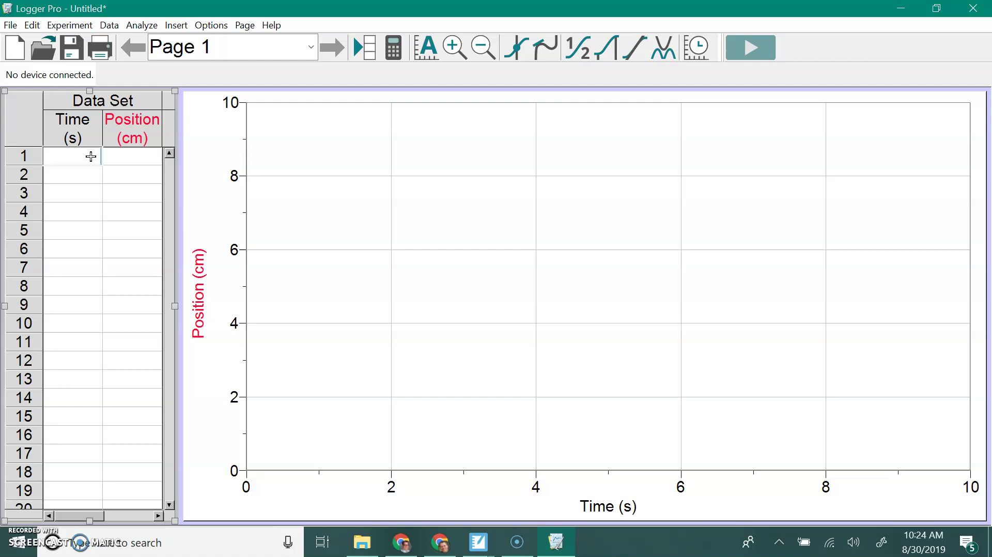
type("0")
key("Return")
type("0")
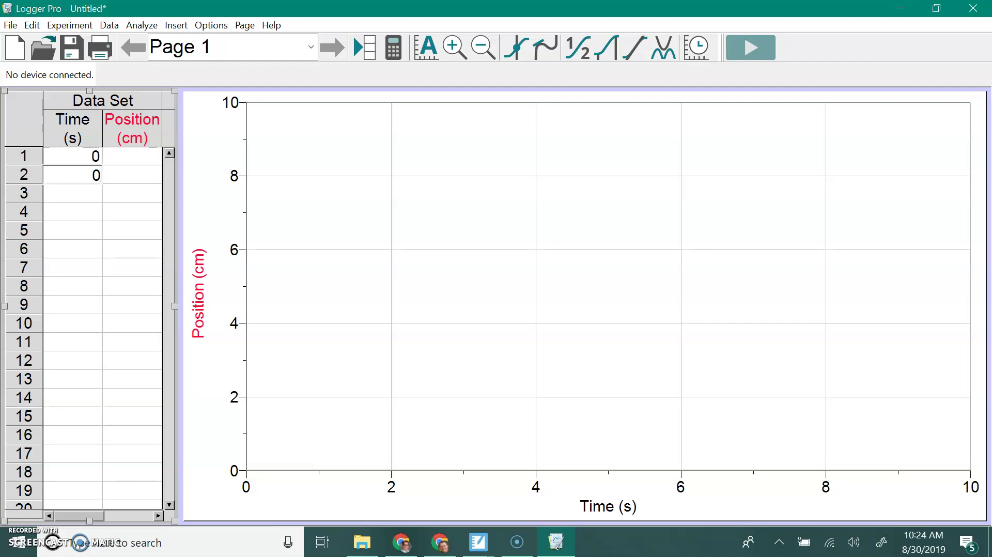
key("Return")
type("0")
key("Return")
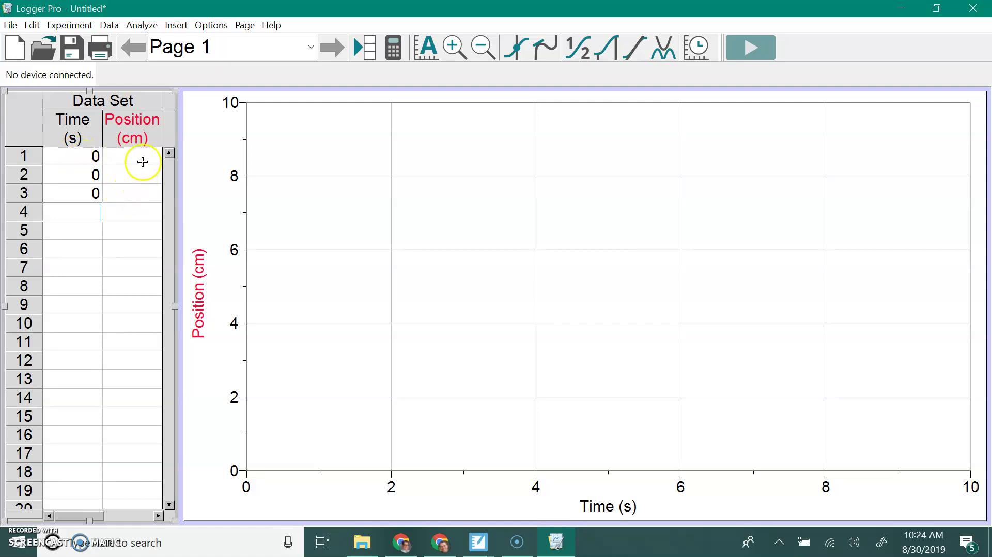
left_click(84, 210)
type("2")
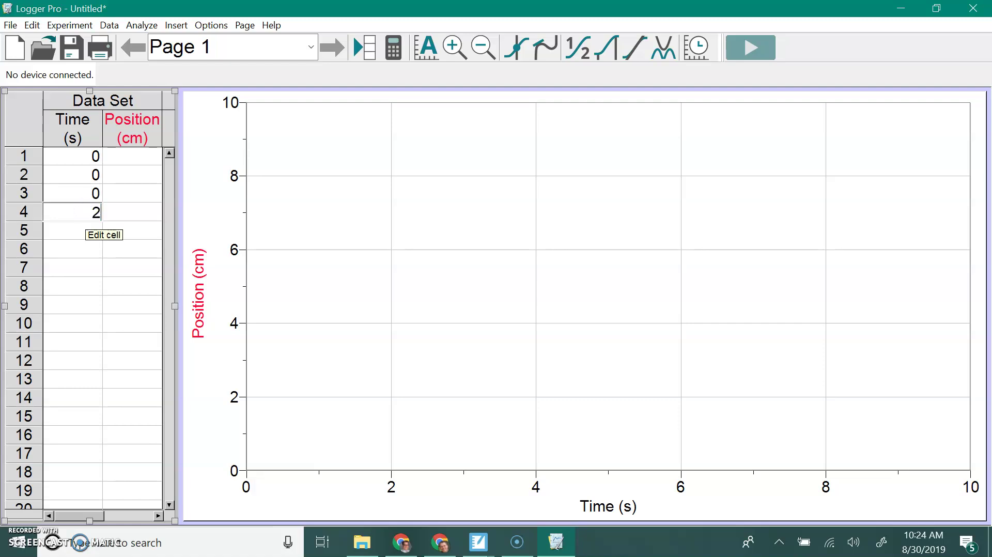
key("Return")
type("2")
key("Return")
type("2")
Enter Time values 4, 4, 4, 6, 6, 6 in rows 7 to 12.
key("Return")
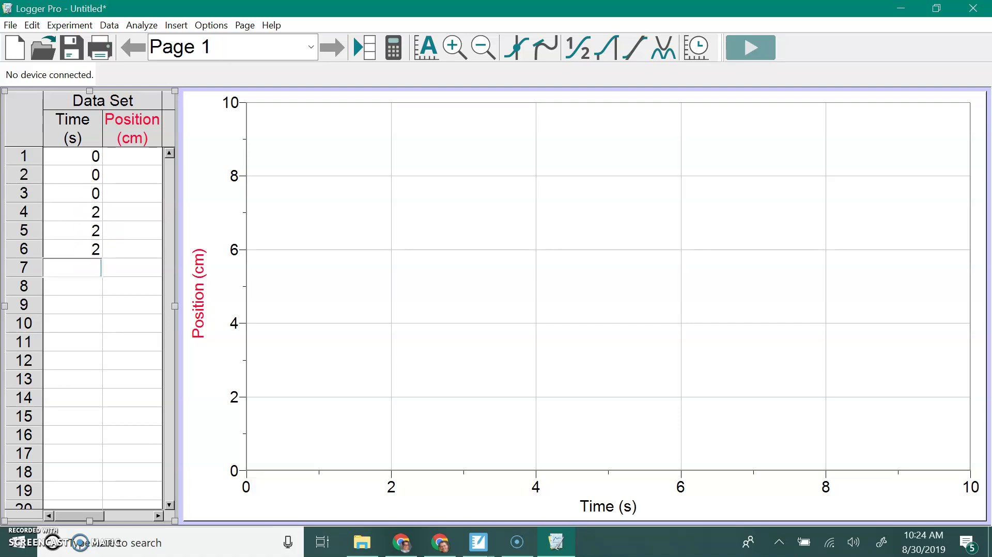
type("4")
key("Return")
type("4")
key("Return")
type("4")
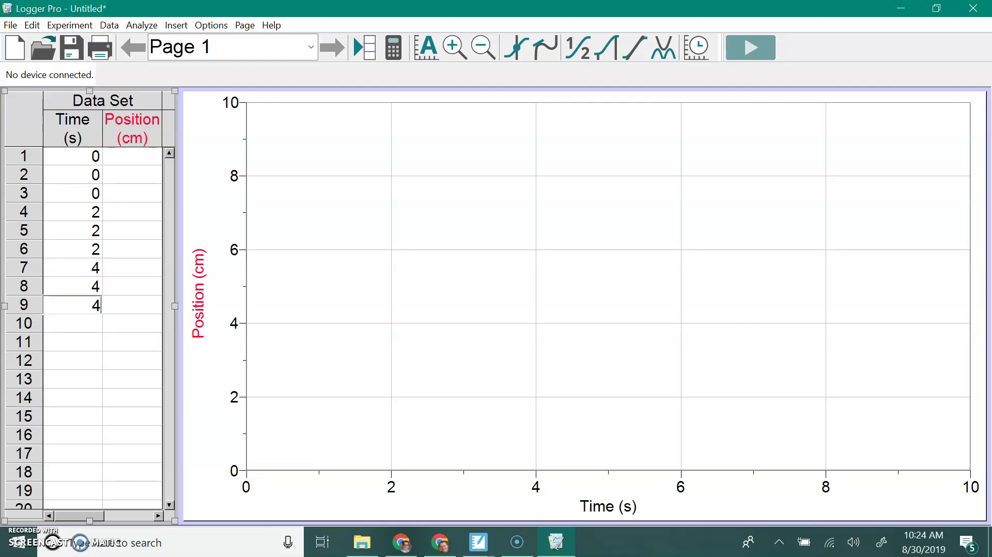
key("Return")
type("6")
key("Return")
type("6")
key("Return")
type("6")
key("Return")
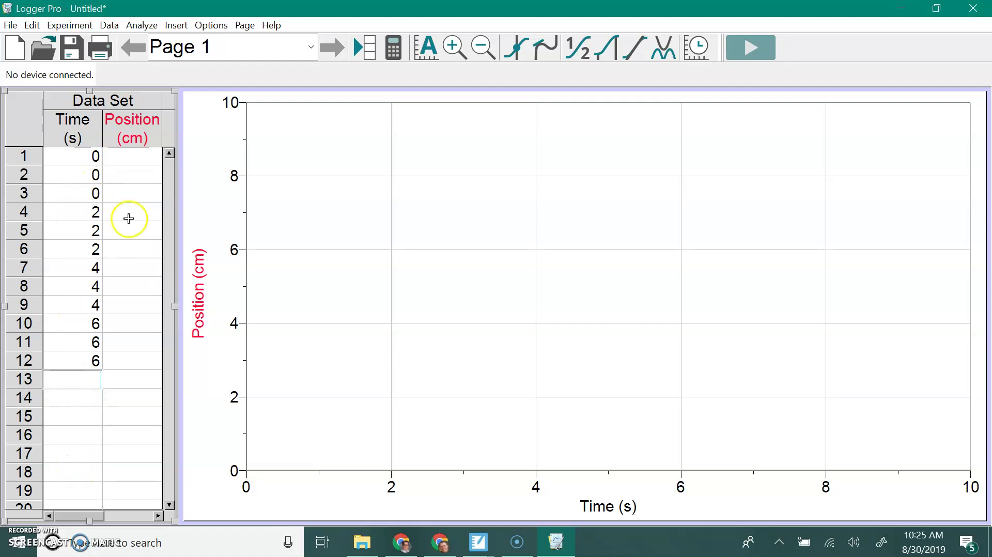
Enter Position readings 0, 0, 0 in rows 1 to 3.
left_click(123, 159)
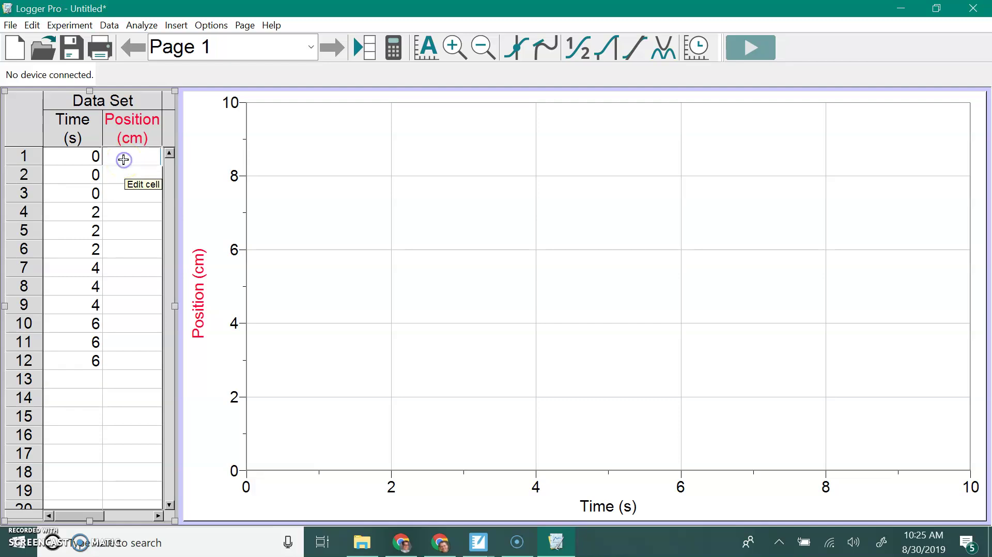
left_click(139, 161)
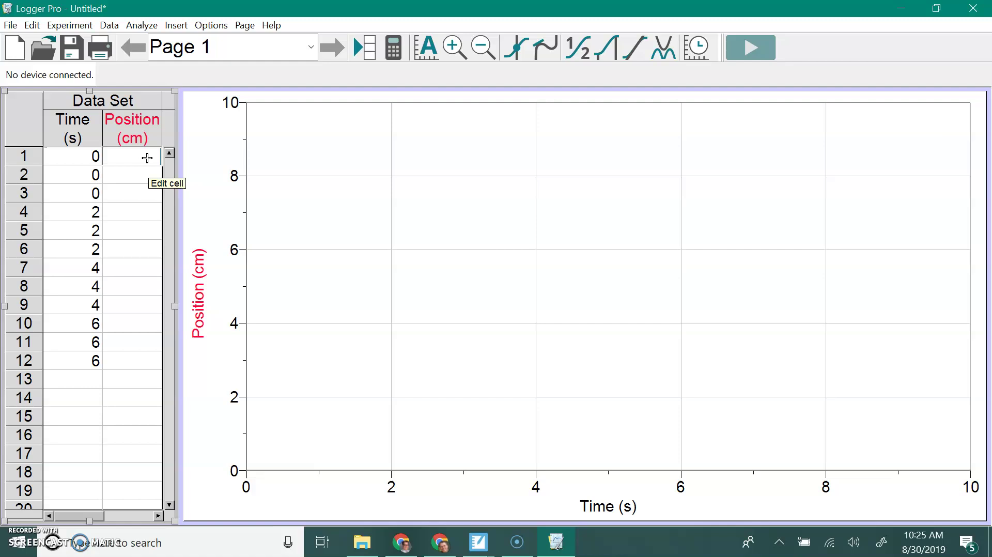
type("0")
key("Return")
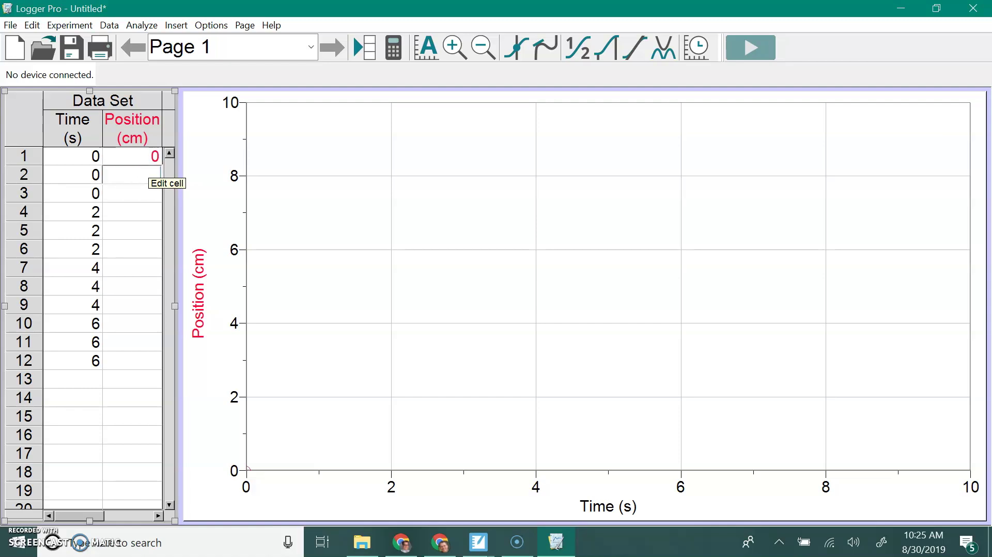
type("0")
key("Return")
type("0")
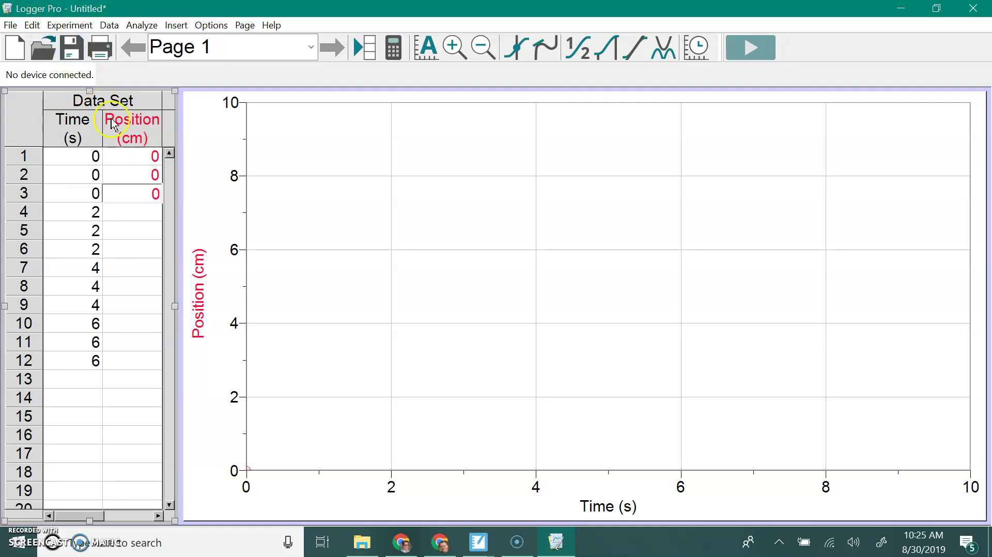
left_click(137, 157)
Enter Position readings 1, 1, 1.2 in rows 4 to 6.
left_click(144, 217)
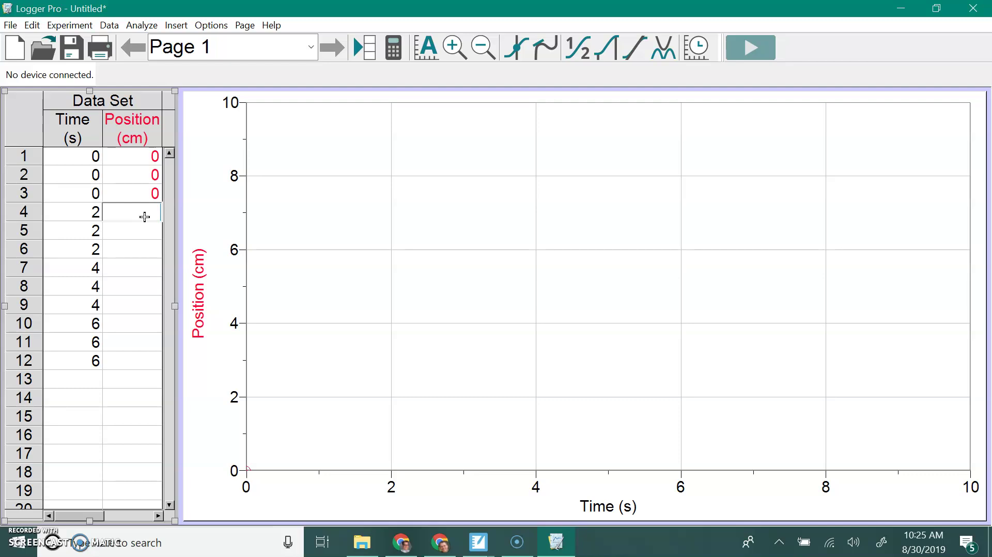
type("1")
key("Return")
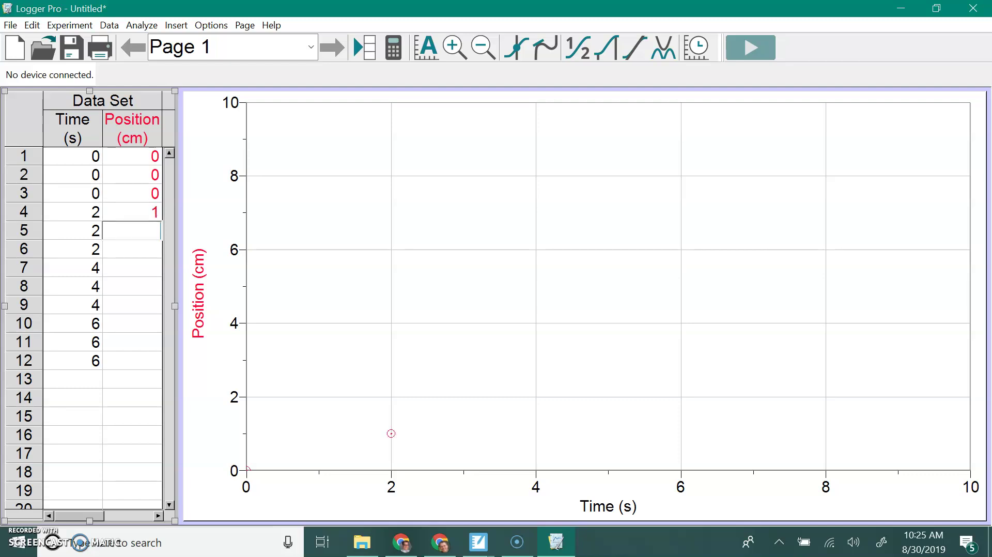
type("1")
key("Return")
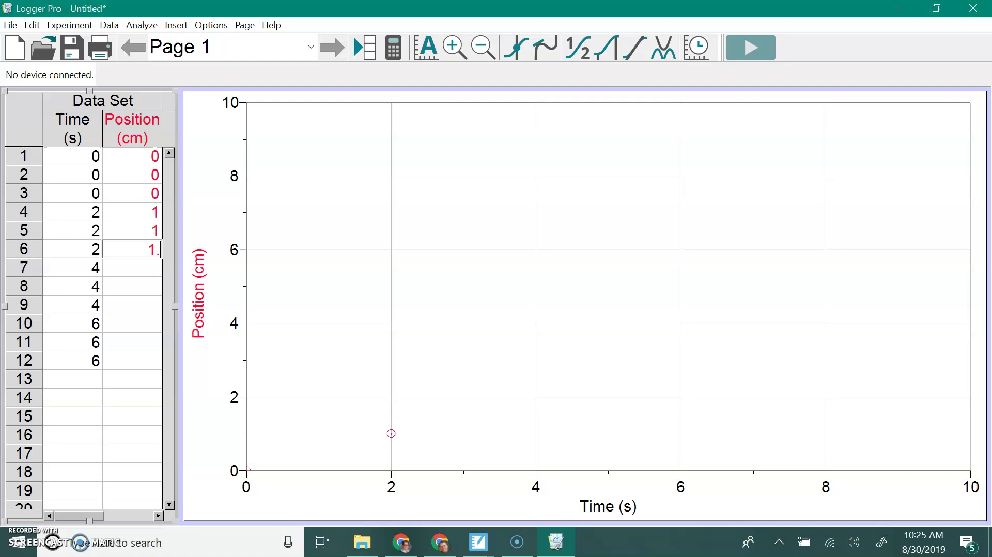
type("2")
key("Return")
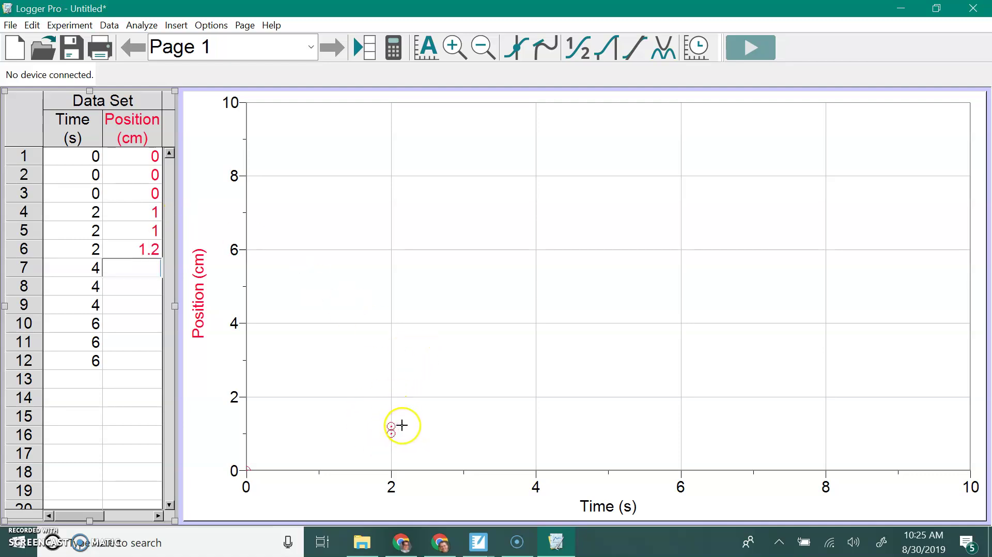
Enter Position readings 2, 2, 2.2, 3, 3, 3.2 in rows 7 to 12.
type("2")
key("Return")
type("2")
key("Return")
type("2.2")
key("Return")
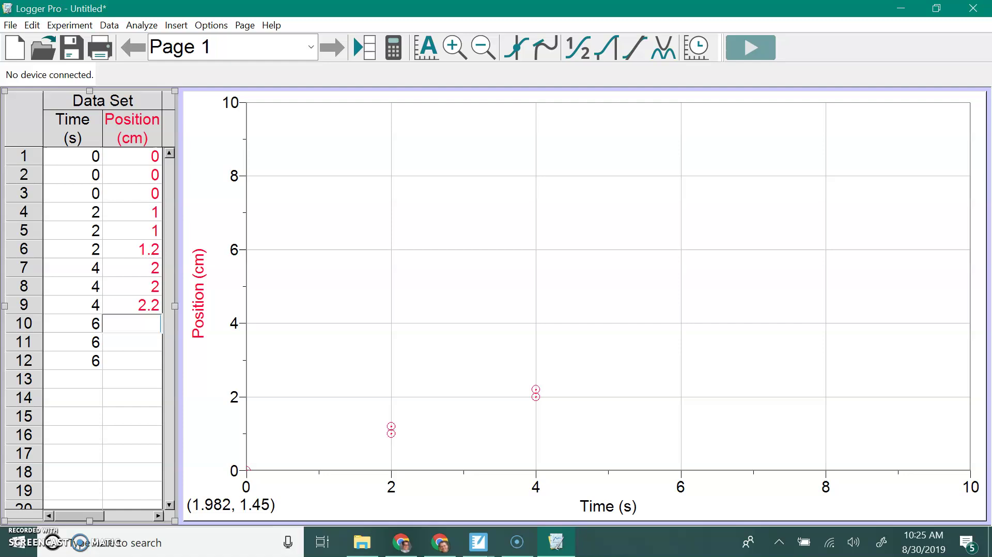
type("3")
key("Return")
type("3")
key("Return")
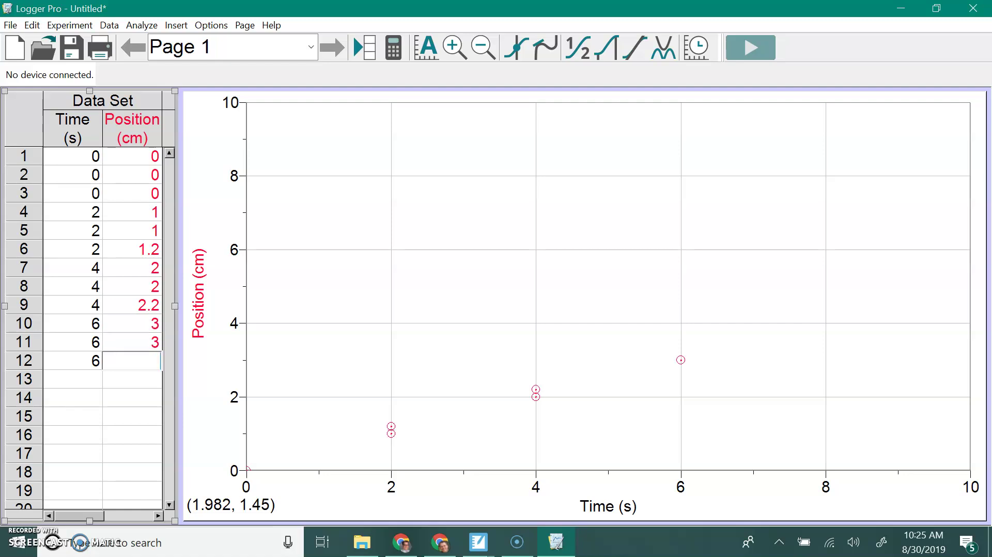
type("3.2")
key("Return")
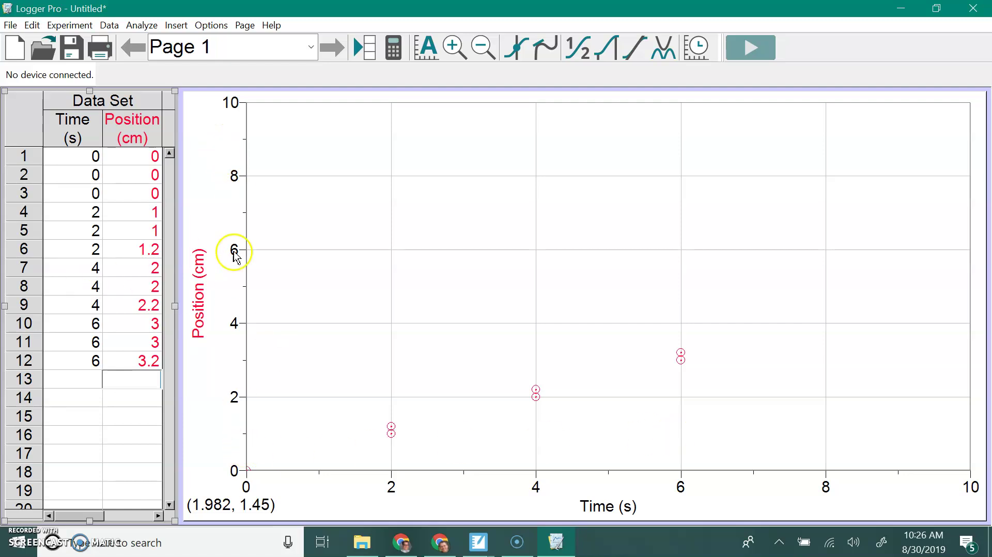
Add a new manual column Position2 with short name x2 and units cm.
left_click(115, 27)
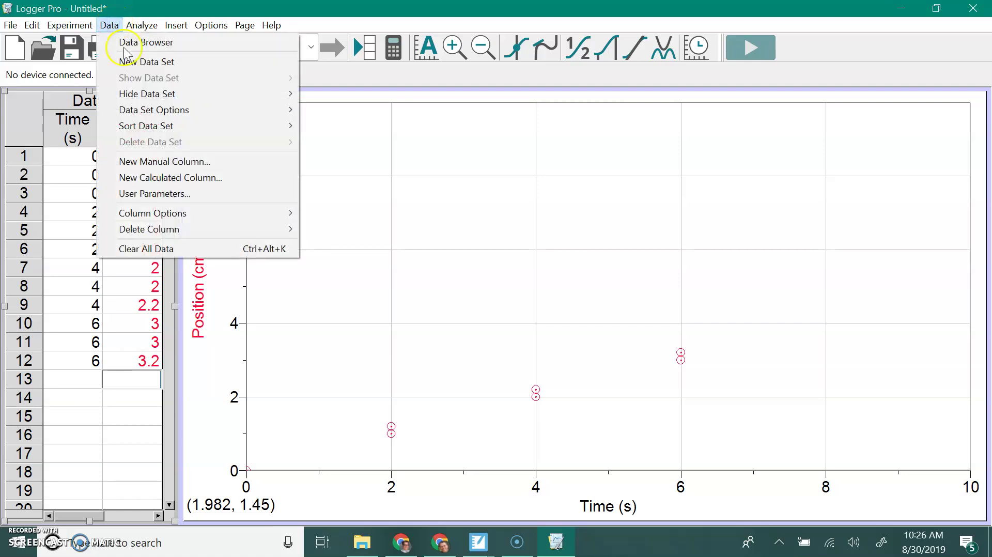
left_click(153, 162)
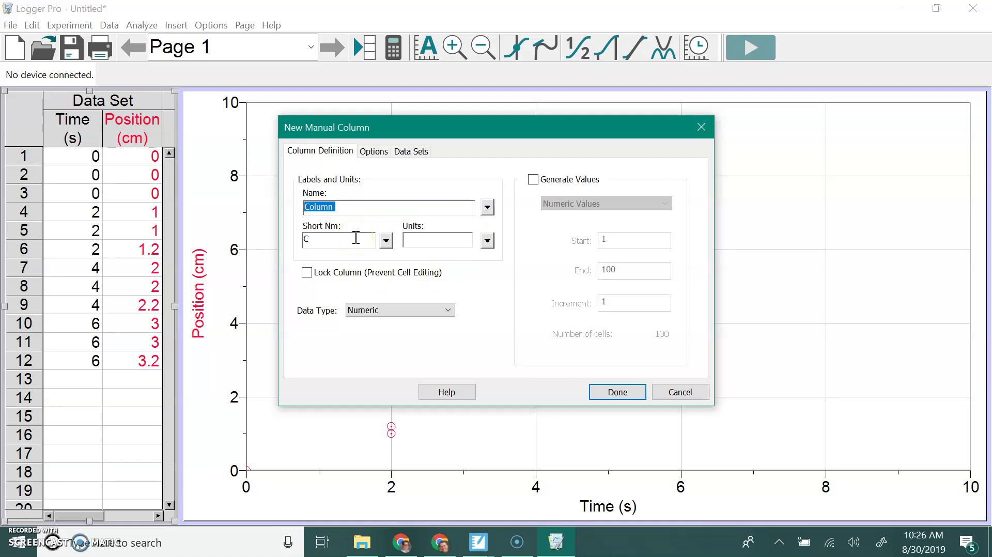
type("Pos")
left_click_drag(310, 241, 293, 242)
key("Tab")
key("Tab")
type("cm")
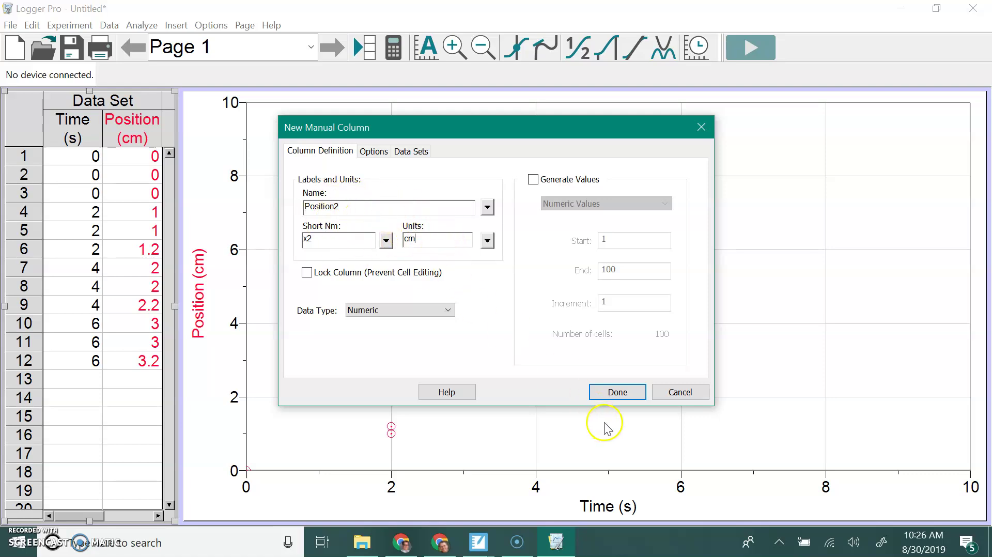
left_click(623, 395)
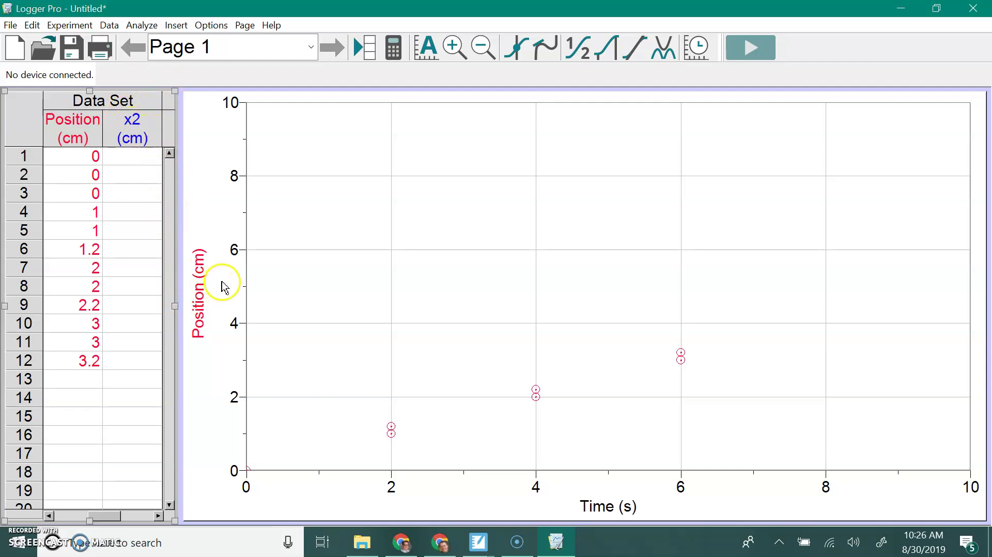
Narrow the graph and widen the table so the Position2 (cm) column shows fully.
left_click(201, 229)
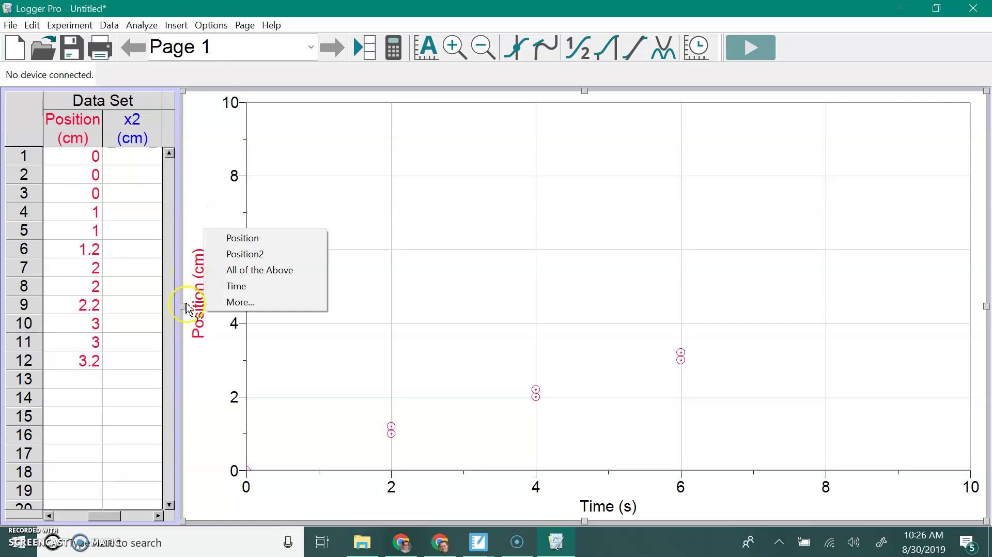
left_click_drag(184, 307, 263, 312)
left_click(159, 309)
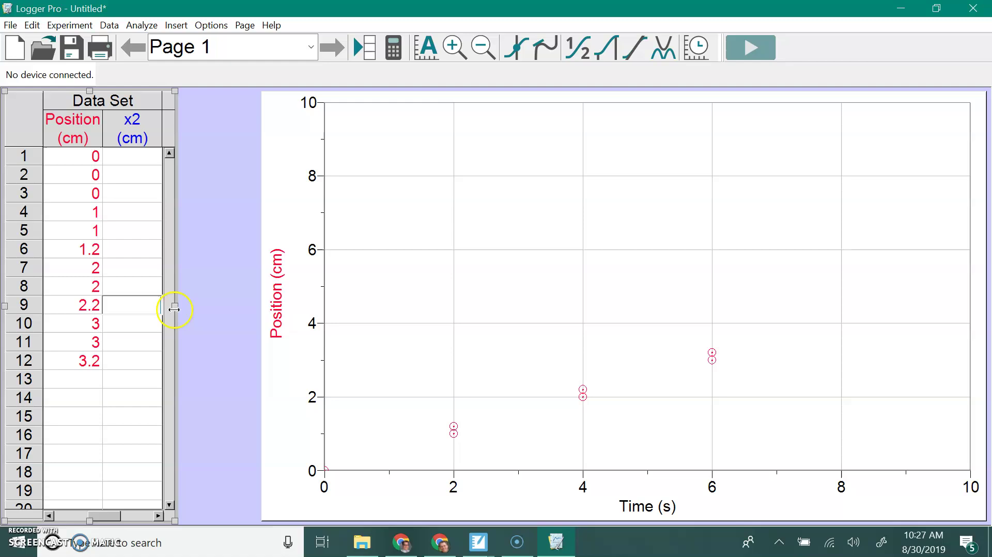
left_click_drag(176, 310, 242, 312)
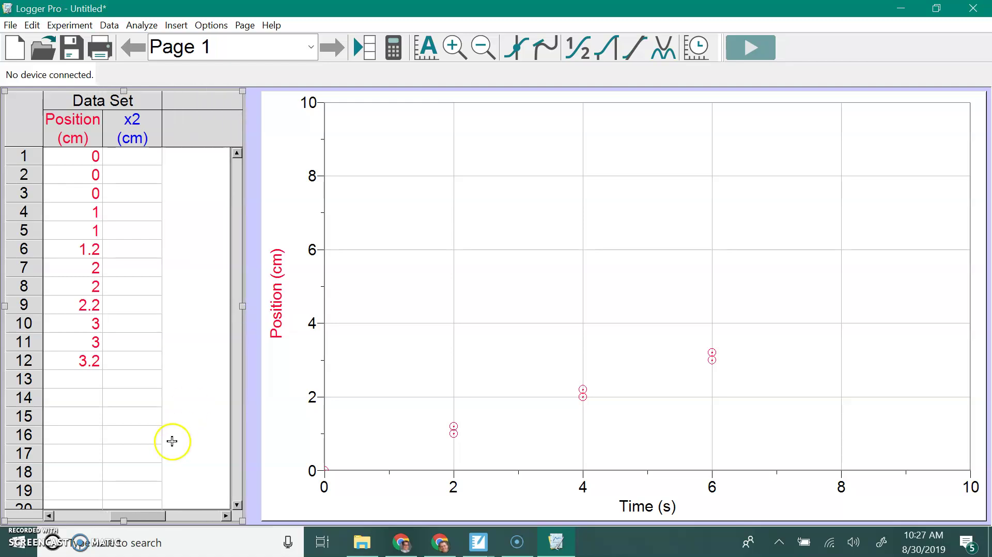
left_click_drag(155, 515, 94, 515)
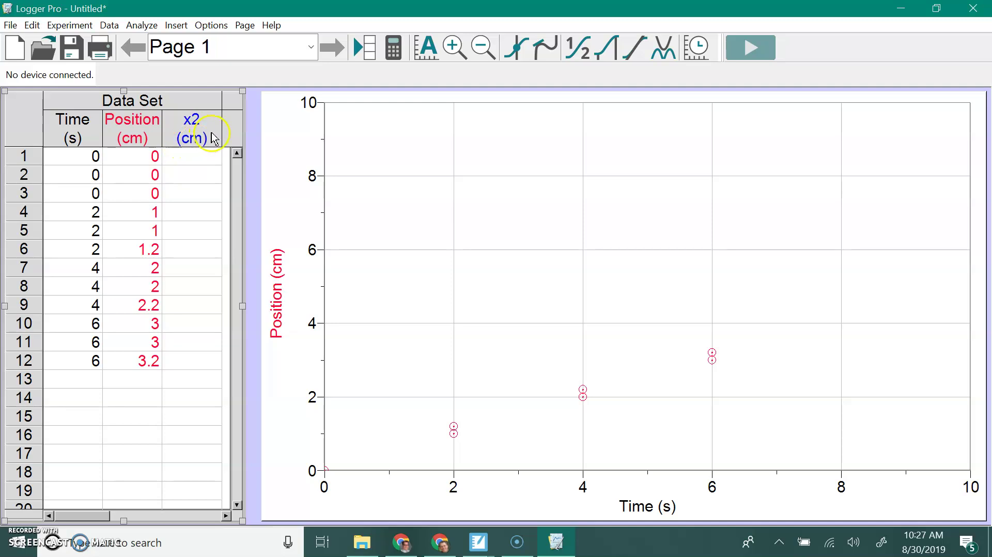
mouse_move(221, 129)
left_mouse_down()
mouse_move(250, 129)
mouse_move(238, 127)
left_mouse_up()
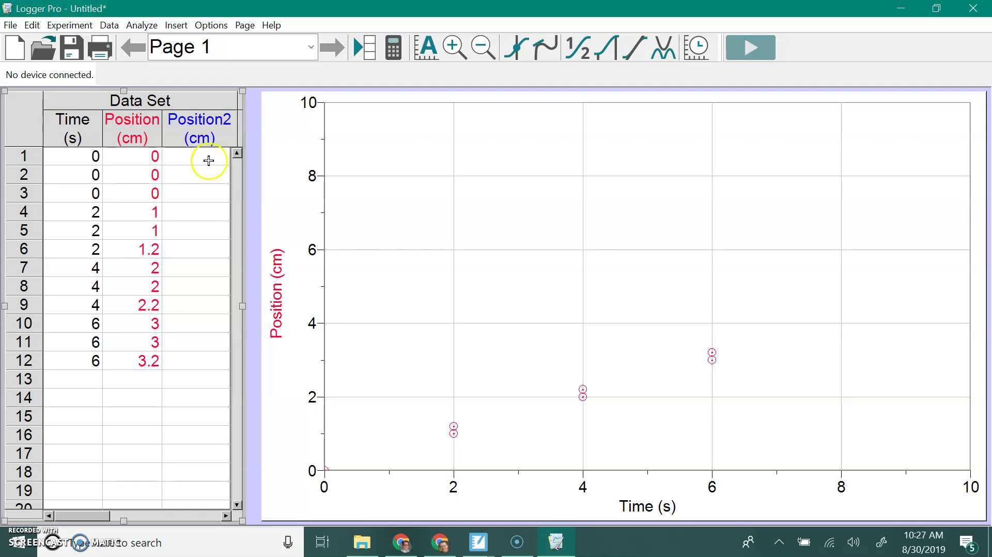
Enter Position2 values 0 and 0 in rows 1–2, then 2 and 2.2 in rows 4–5.
left_click(206, 160)
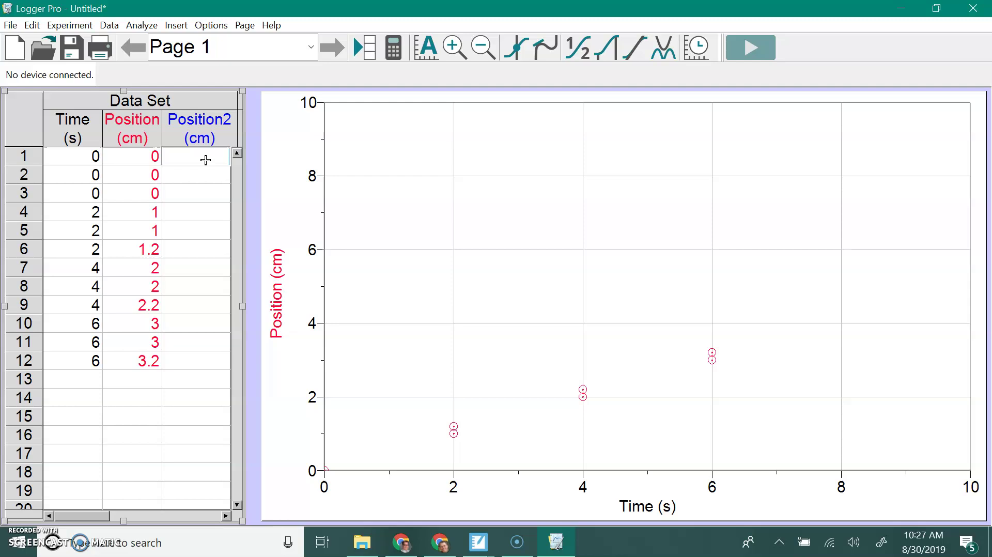
type("0")
key("Return")
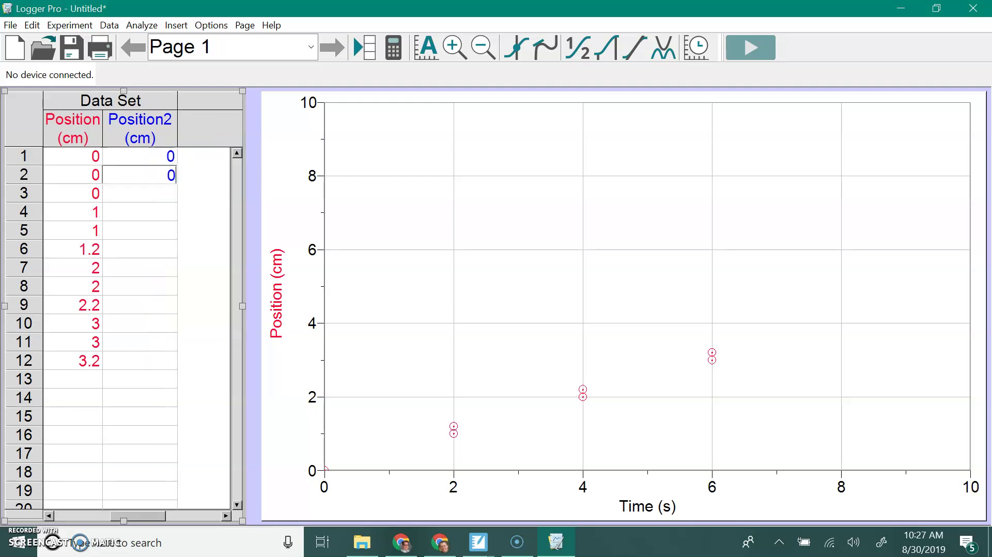
key("Return")
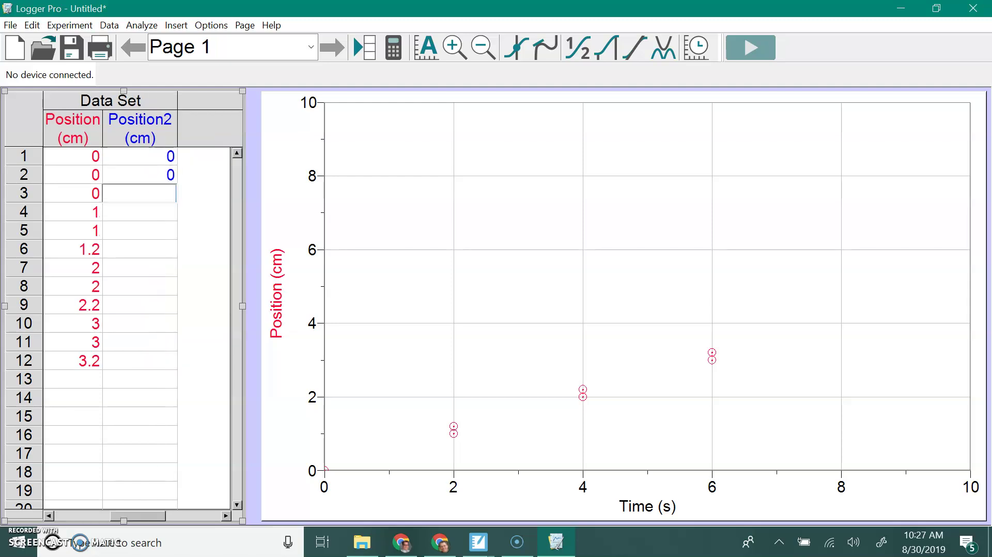
left_click(130, 218)
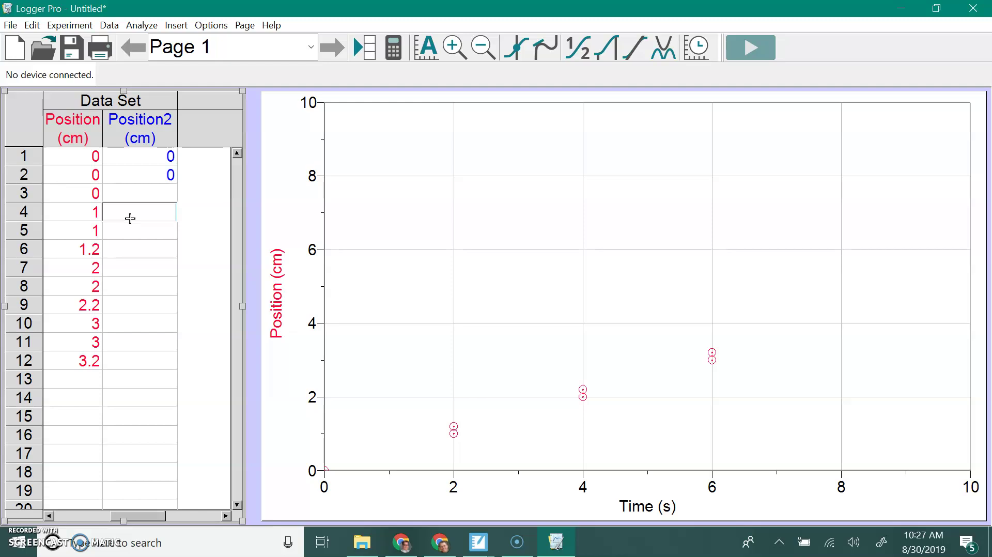
type("2")
key("Return")
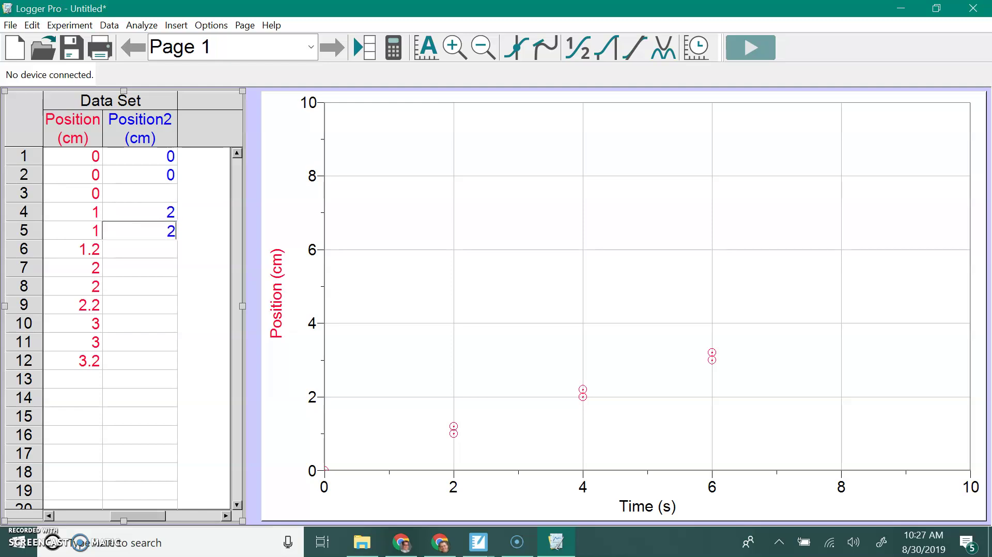
type("2.2")
key("Return")
key("Return")
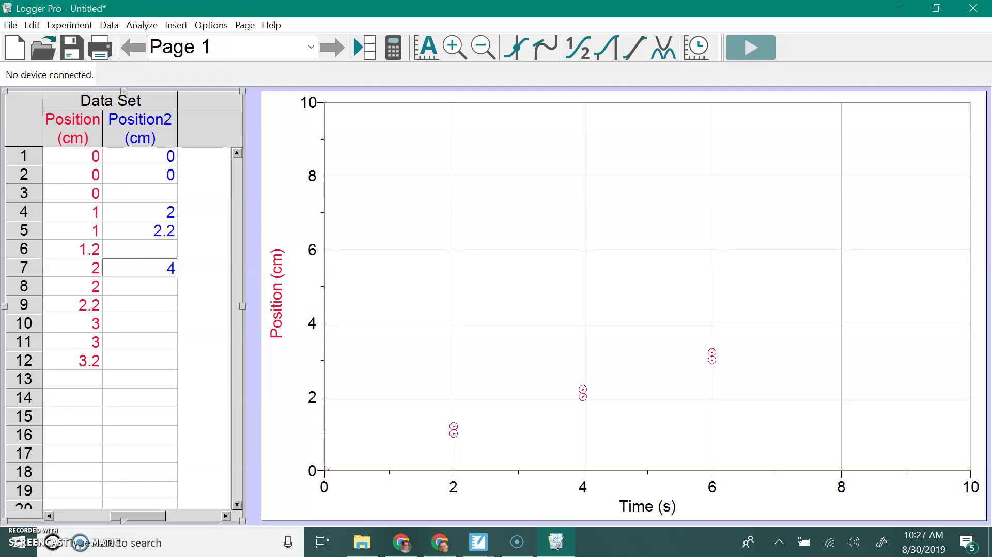
Enter Position2 values 4, 4.2, 6 and 6.4 in rows 7–11, then widen the table.
key("Return")
type("4.2")
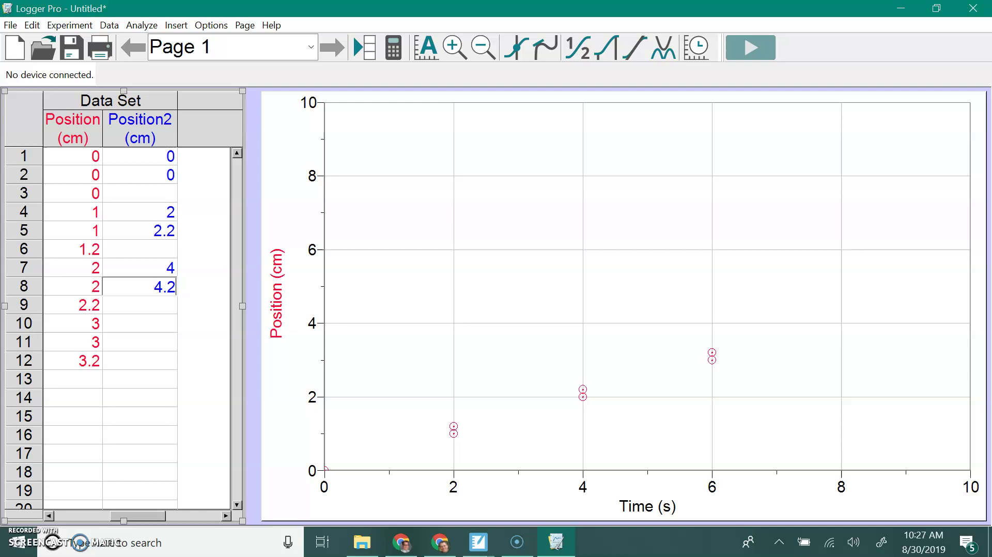
key("Return")
key("Return")
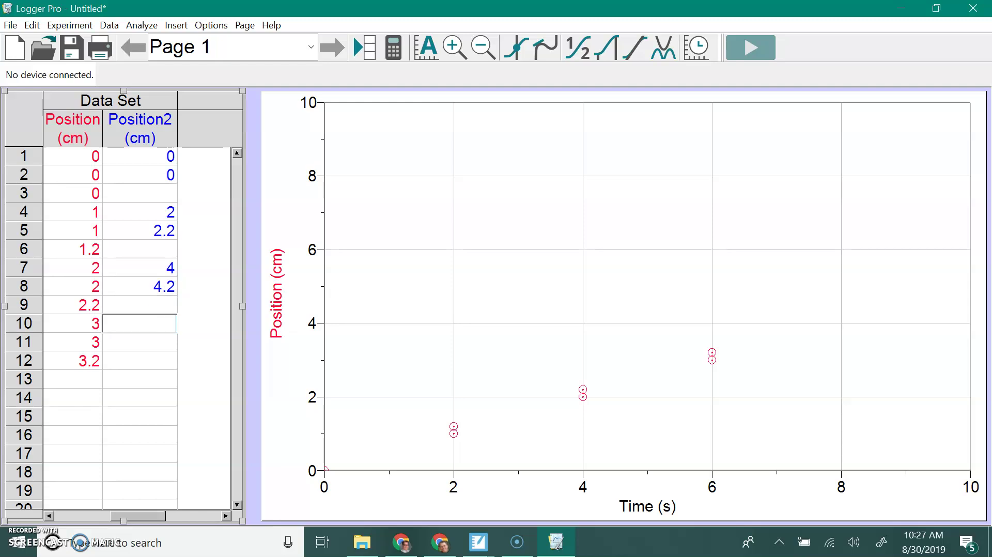
type("6")
key("Return")
type("6.4")
key("Return")
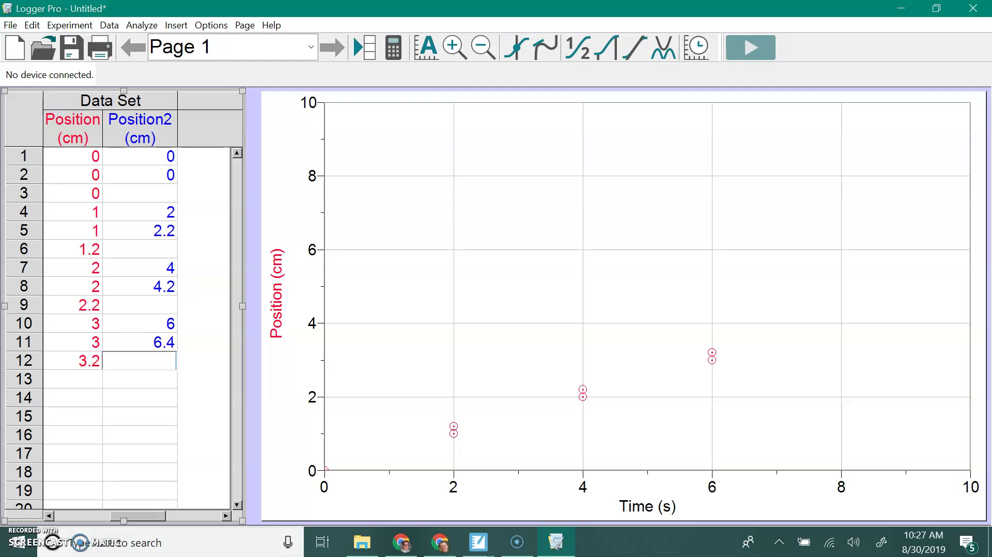
left_click(155, 517)
left_click_drag(155, 516, 103, 517)
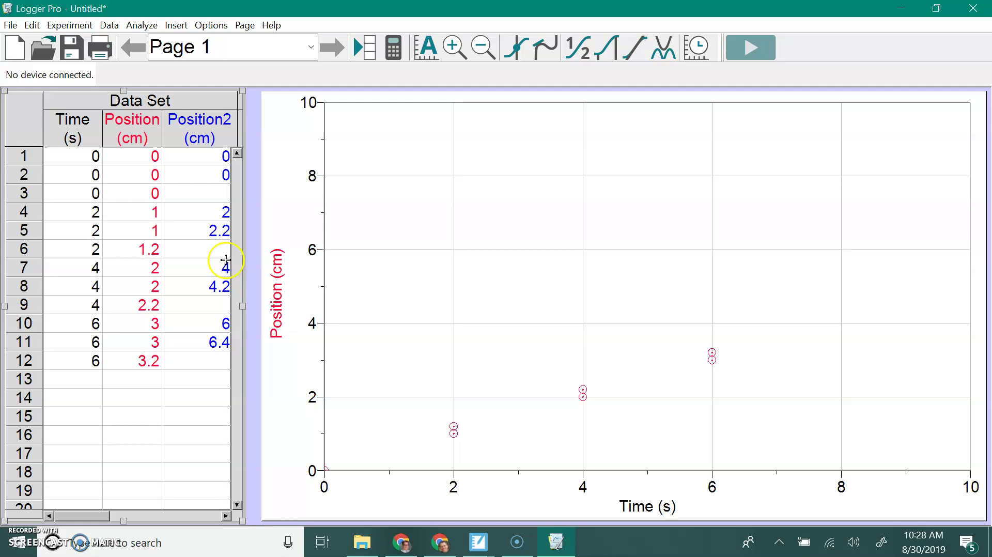
left_click_drag(242, 305, 262, 306)
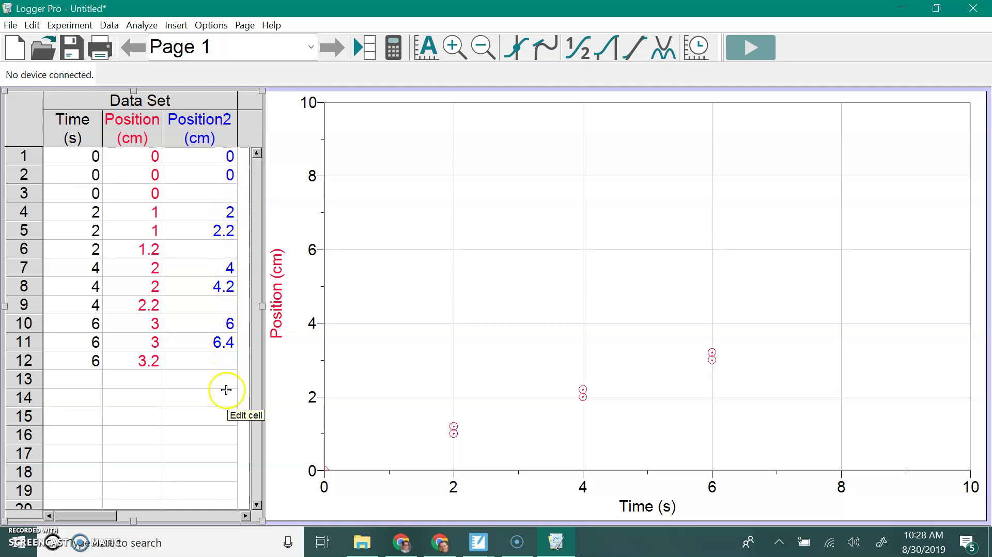
Set the graph's vertical axis to All of the Above, plotting Position and Position2.
left_click(394, 316)
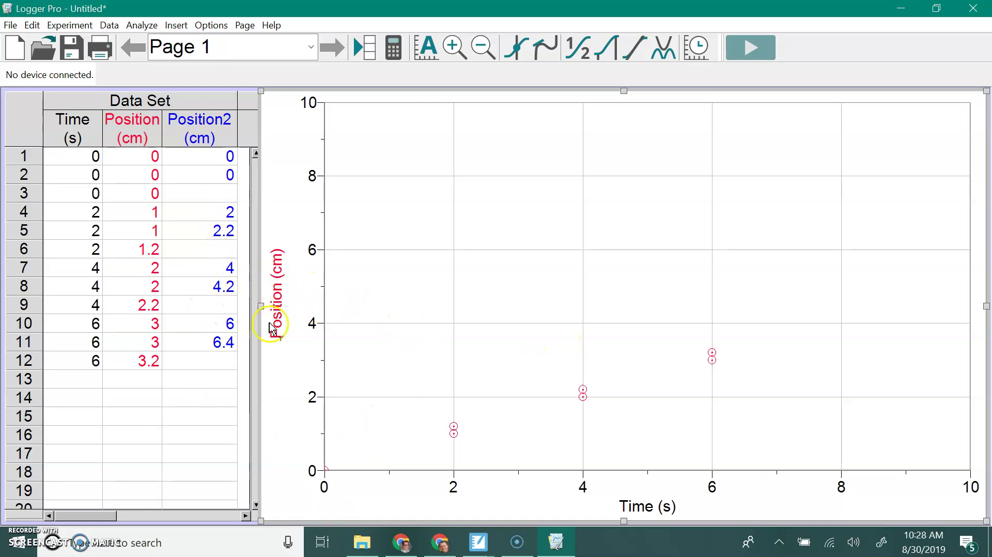
left_click(279, 278)
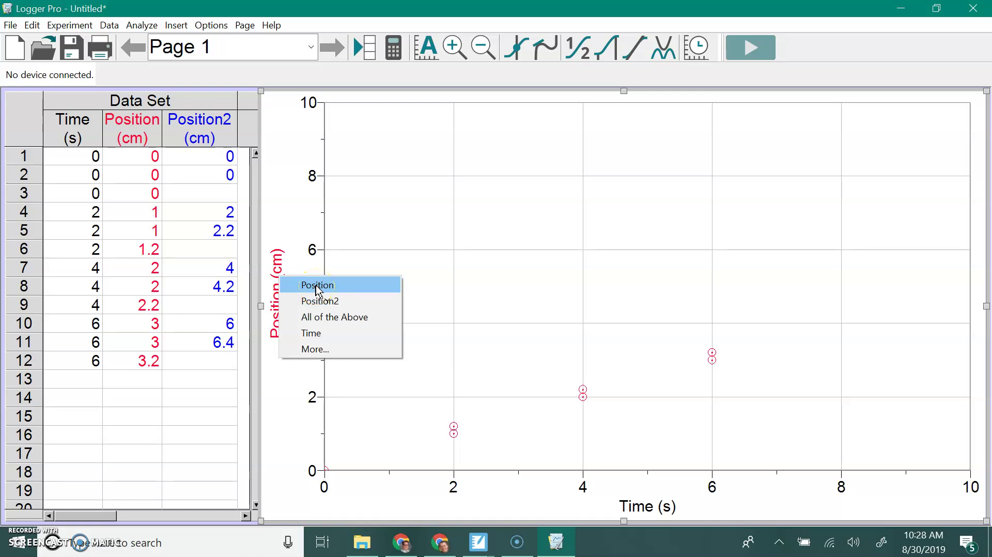
left_click(320, 303)
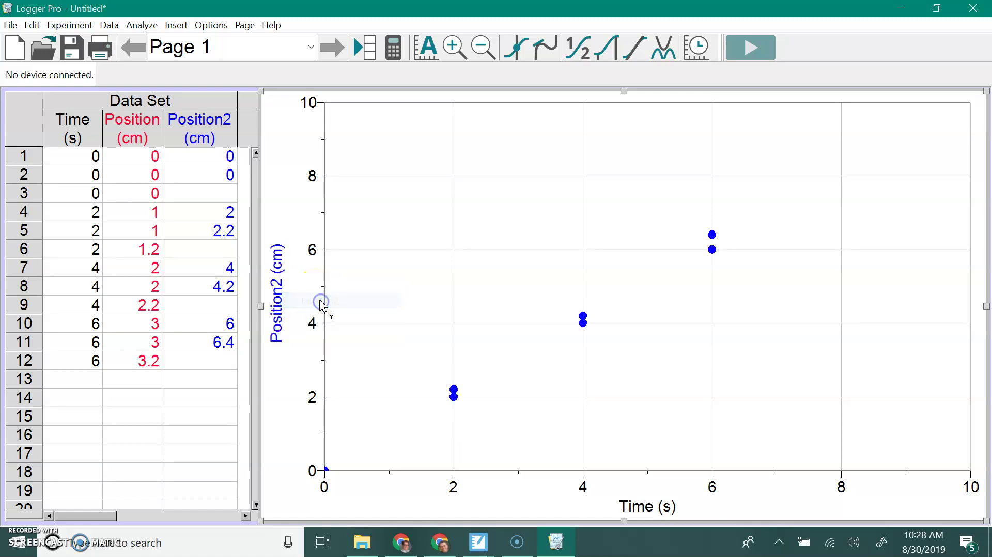
left_click(278, 265)
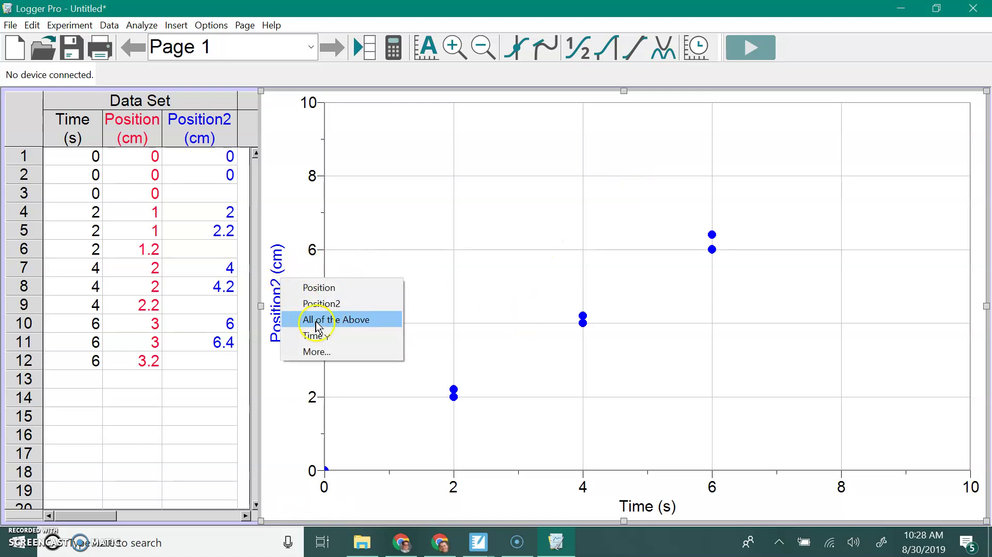
left_click(336, 319)
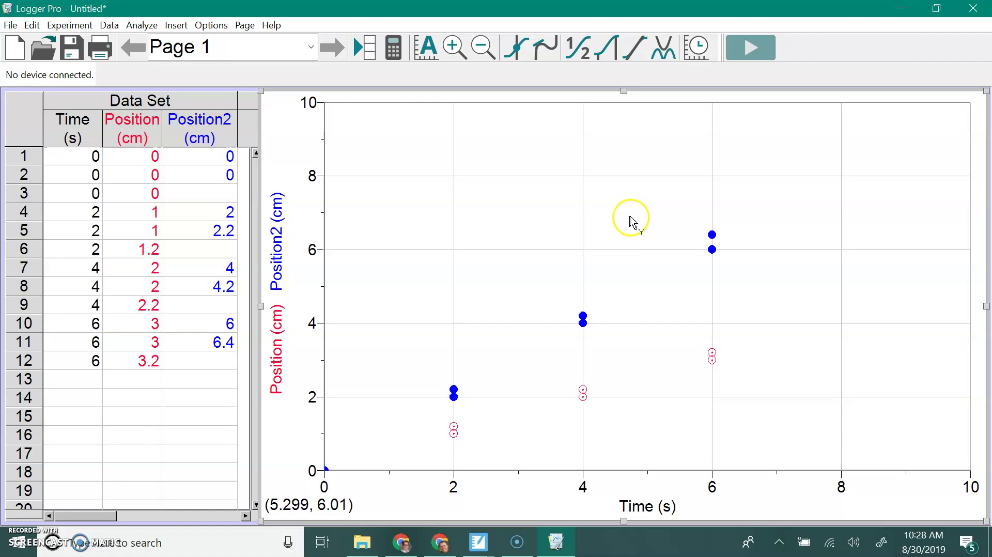
Enter 'Position vs Time for Toy Buggy' as the title in Graph Options.
double_click(566, 163)
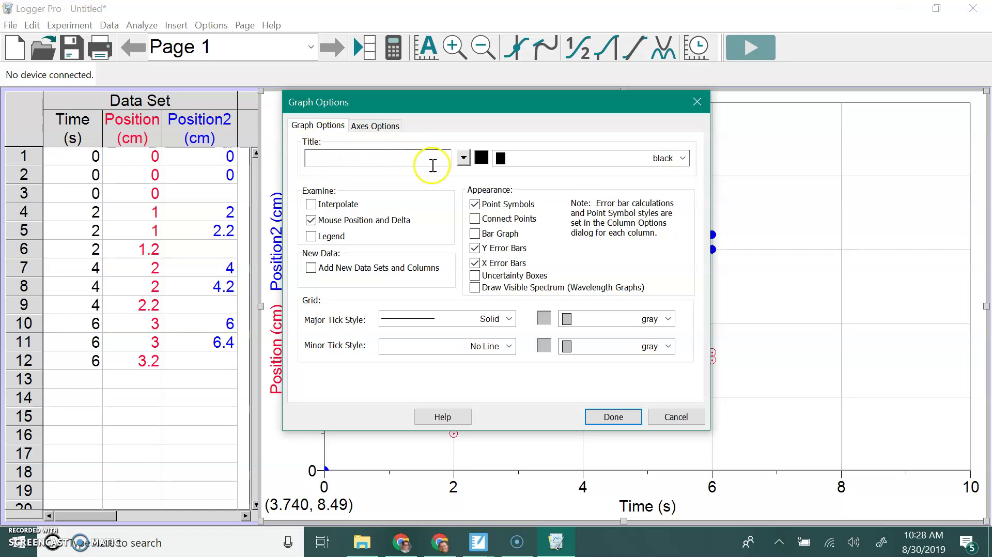
left_click(316, 156)
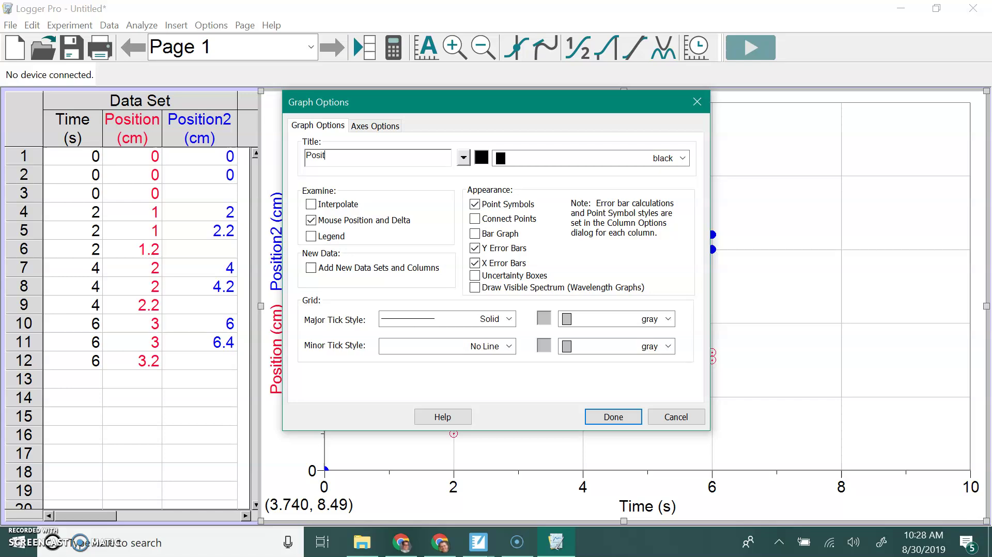
type("ion vs Time for Toy Buggy")
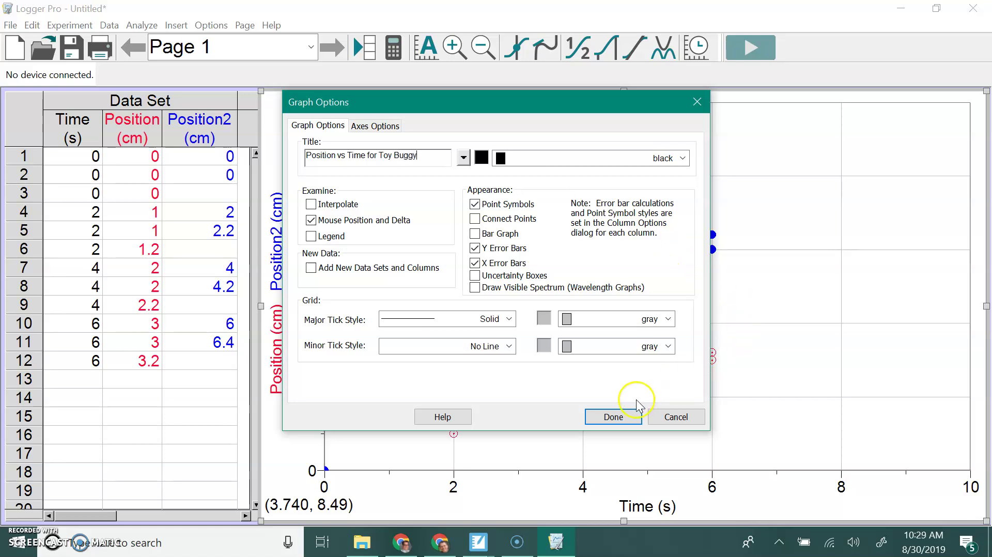
left_click(625, 413)
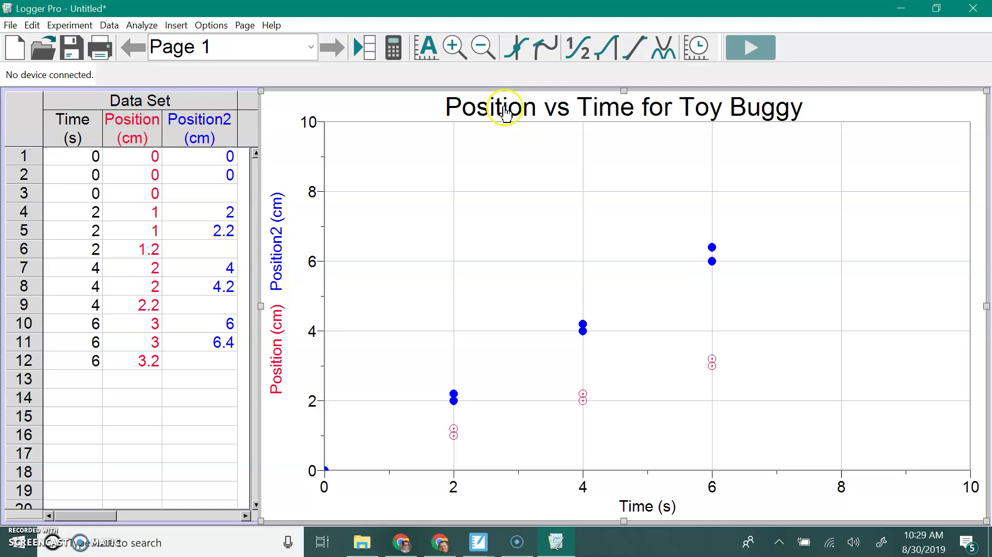